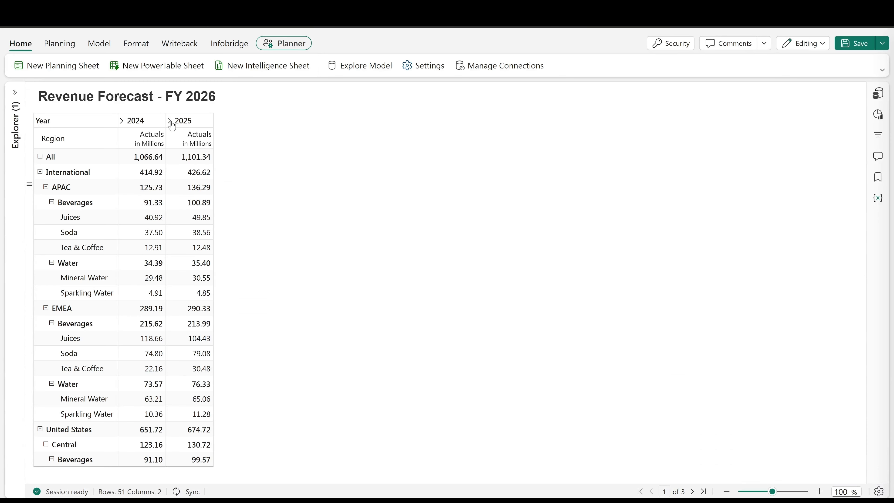
- Insert a Number data input measure titled "2026 Target" and hide its column under 2024
{"action": "left_click", "coordinate": [59, 43]}
{"action": "left_click", "coordinate": [377, 65]}
{"action": "mouse_move", "coordinate": [405, 145]}
{"action": "left_click", "coordinate": [457, 147]}
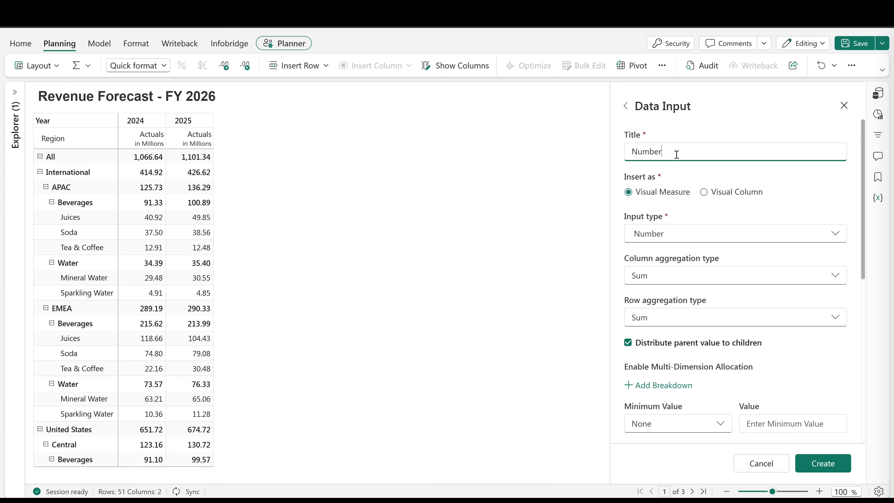
{"action": "type", "text": "2026 Target"}
{"action": "left_click", "coordinate": [822, 464]}
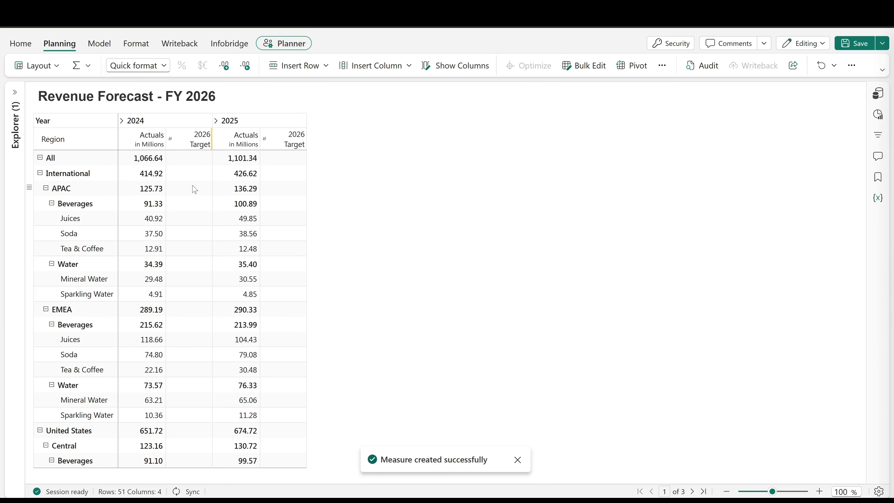
{"action": "left_click", "coordinate": [171, 138]}
{"action": "left_click", "coordinate": [183, 217]}
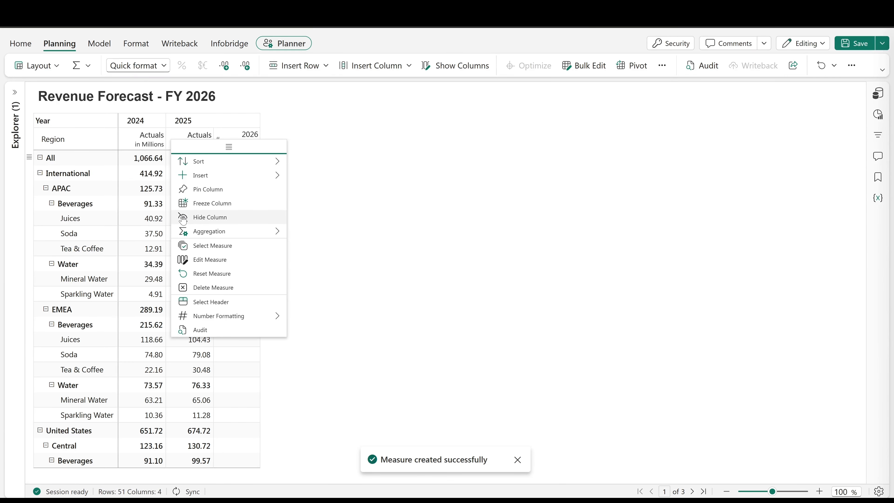
- Set the 2026 Target for the All row to 1,175 million and distribute it by the weights of Actuals
{"action": "left_click", "coordinate": [244, 159]}
{"action": "type", "text": "1"}
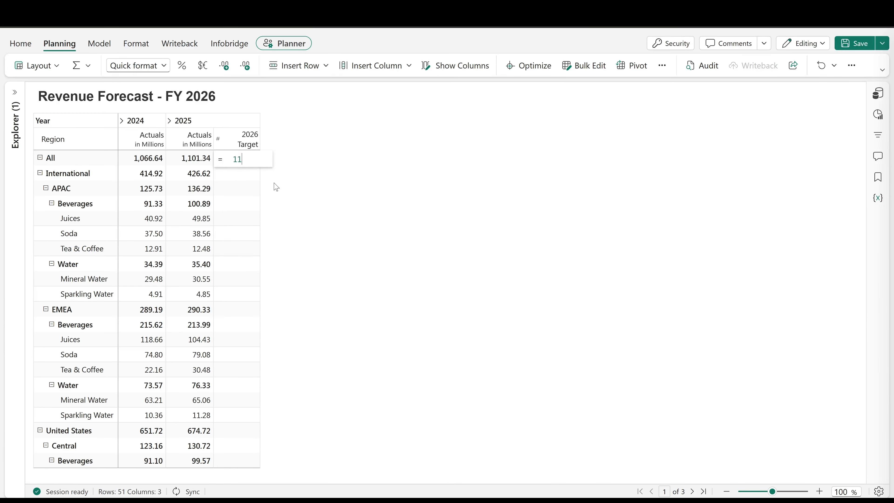
{"action": "type", "text": ",175"}
{"action": "key", "text": "Return"}
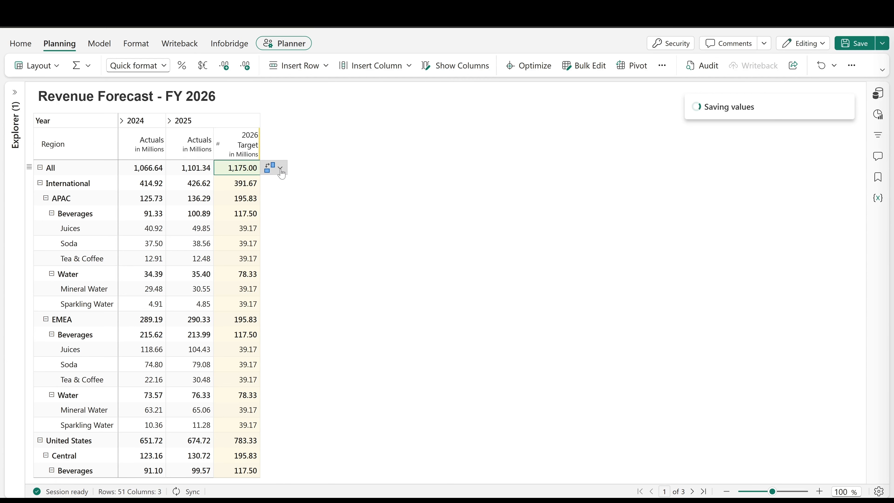
{"action": "left_click", "coordinate": [278, 168]}
{"action": "mouse_move", "coordinate": [391, 248]}
{"action": "left_click", "coordinate": [426, 271]}
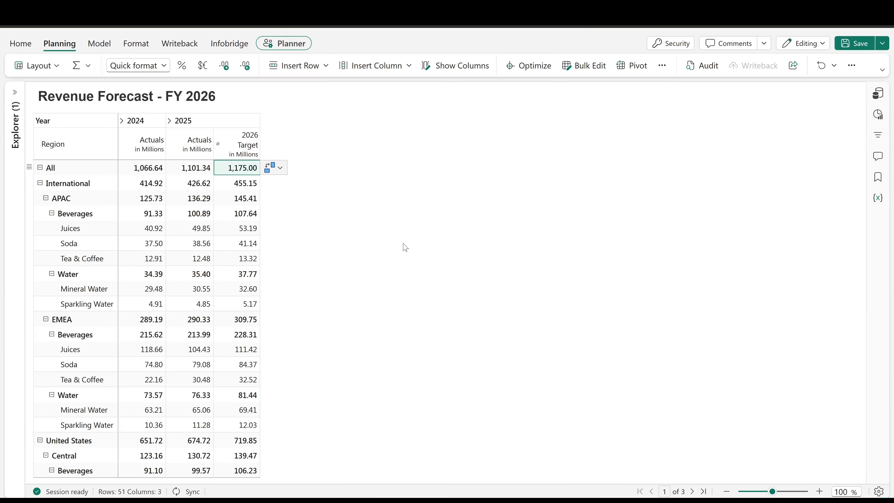
- Insert a forecast measure named "Forecast V1" for Jan 2026 - Dec 2026, keeping the default closed and open period settings
{"action": "left_click", "coordinate": [99, 45]}
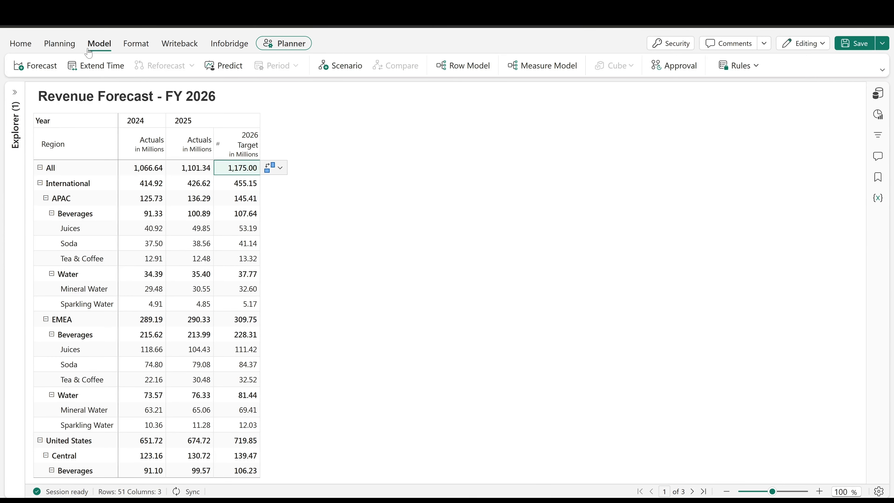
{"action": "left_click", "coordinate": [35, 71]}
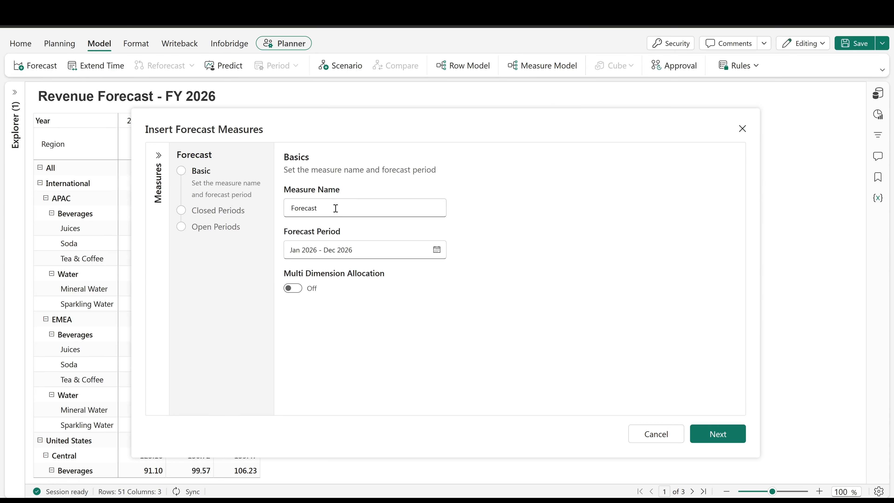
{"action": "left_click", "coordinate": [335, 208]}
{"action": "type", "text": "V1"}
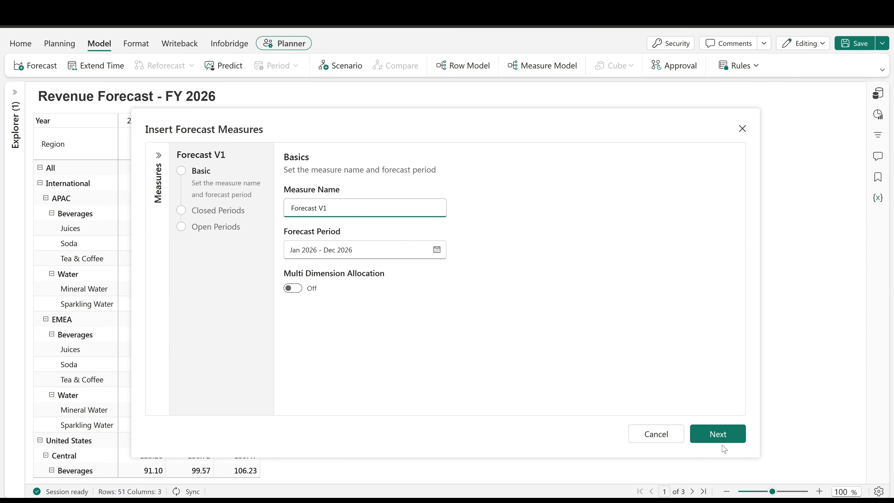
{"action": "left_click", "coordinate": [718, 434]}
{"action": "left_click", "coordinate": [718, 434]}
{"action": "left_click", "coordinate": [718, 434]}
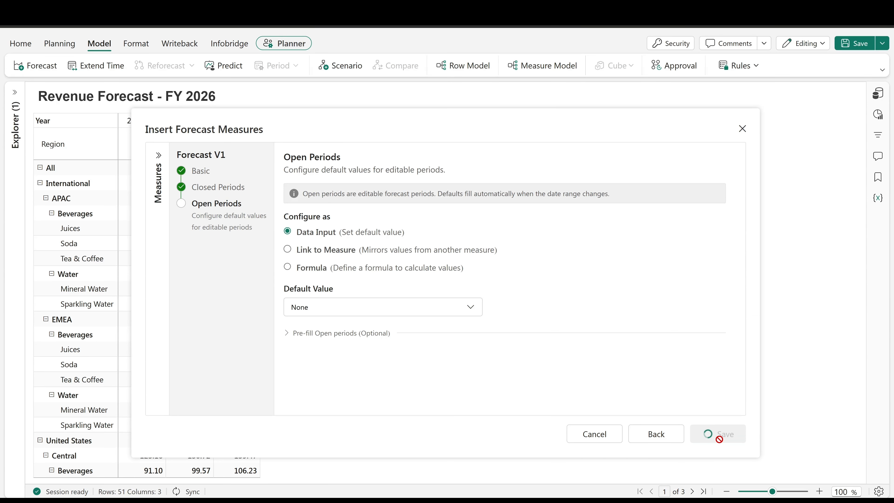
- Distribute a 2026 Forecast V1 total of 1168m from the All row by the weights of Actuals, and save the sheet
{"action": "left_click", "coordinate": [382, 167]}
{"action": "type", "text": "1168m"}
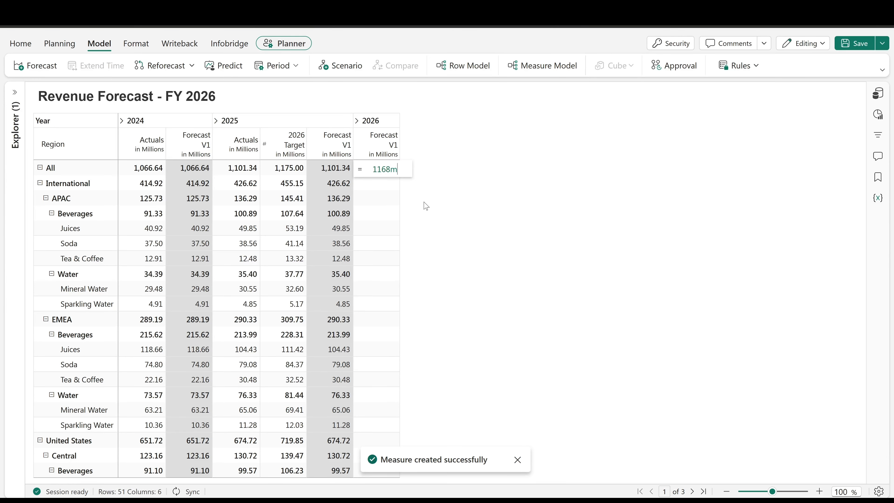
{"action": "key", "text": "Return"}
{"action": "left_click", "coordinate": [413, 168]}
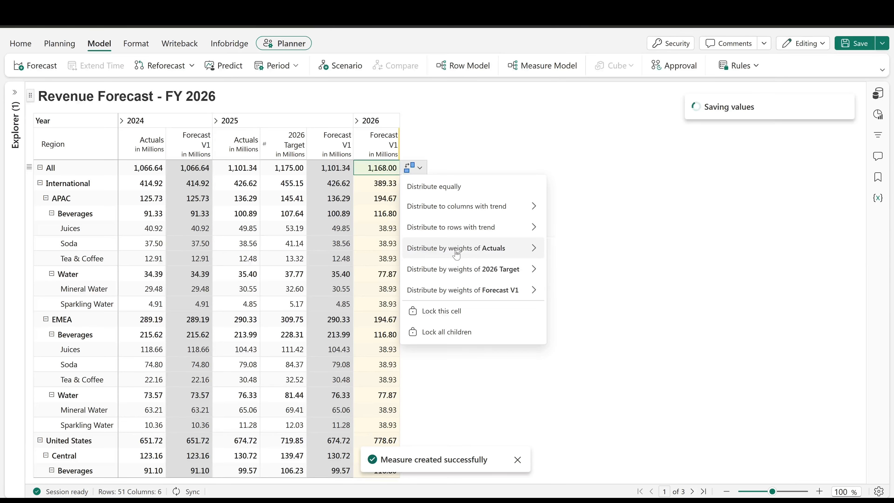
{"action": "left_click", "coordinate": [572, 273]}
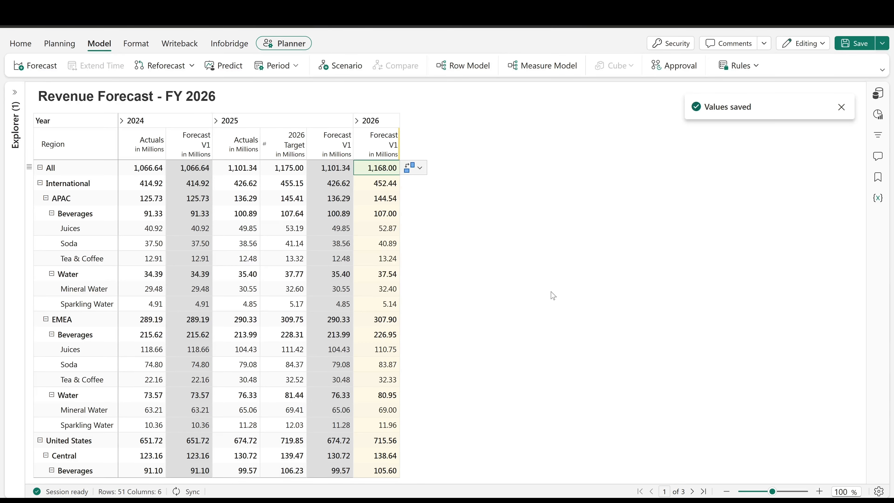
{"action": "left_click", "coordinate": [858, 46]}
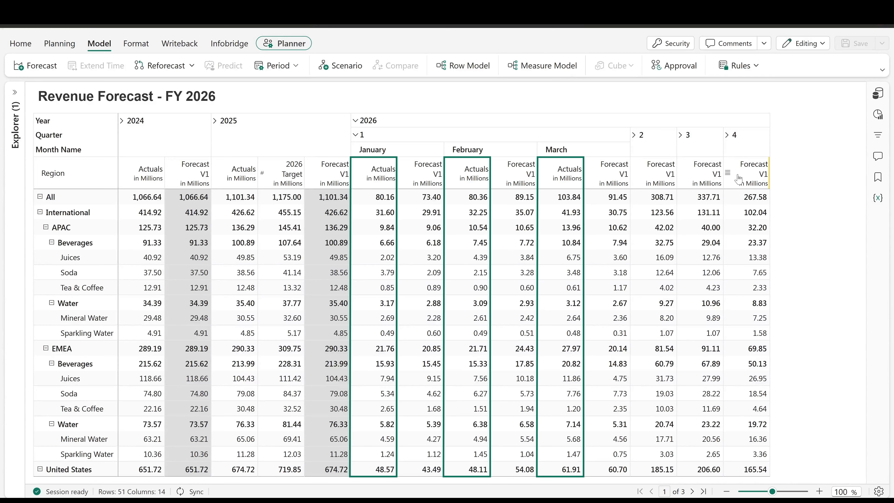
- Edit the Forecast V1 measure so that closed periods retain their forecasts
{"action": "left_click", "coordinate": [727, 173]}
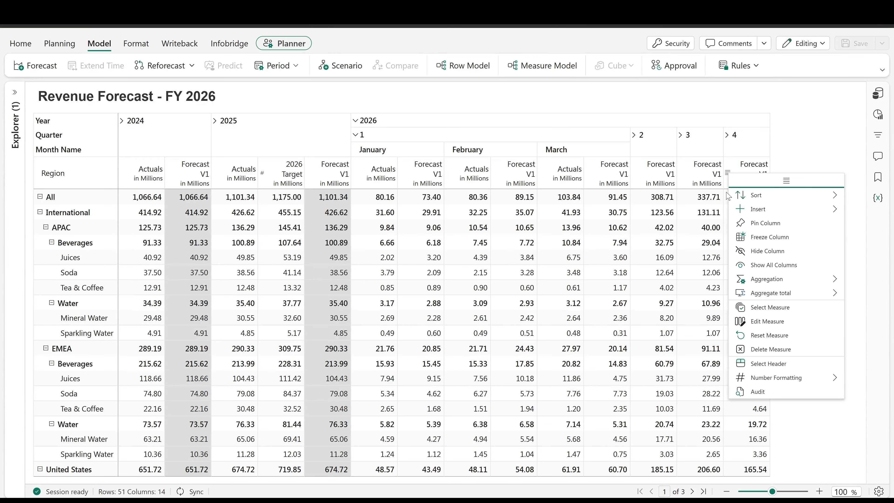
{"action": "left_click", "coordinate": [747, 329]}
{"action": "scroll", "coordinate": [737, 394], "scroll_direction": "down", "scroll_amount": 1}
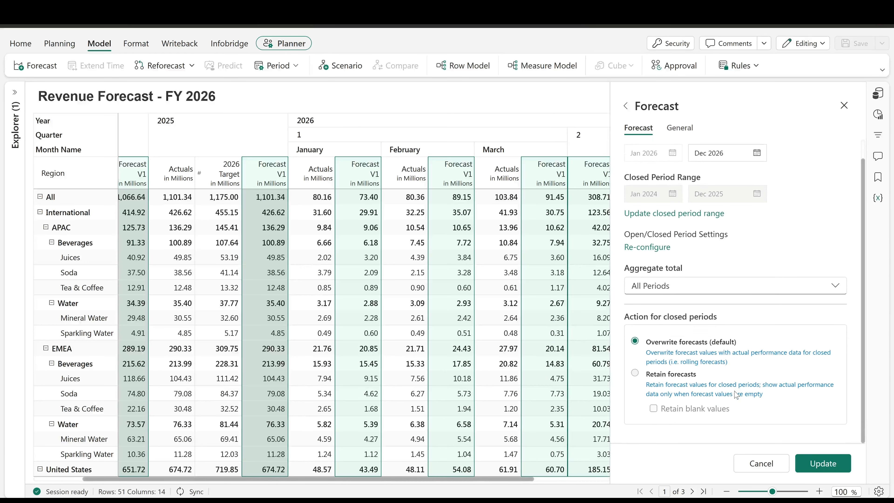
{"action": "left_click", "coordinate": [636, 374]}
{"action": "left_click", "coordinate": [818, 465]}
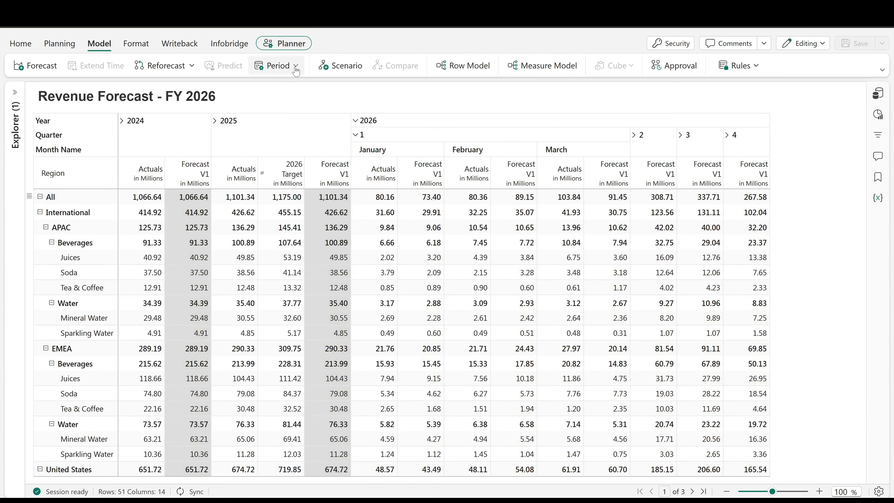
- Close the Forecast V1 period up to a custom month of Mar 2026 and collapse the 2026 columns
{"action": "left_click", "coordinate": [282, 65]}
{"action": "left_click", "coordinate": [300, 108]}
{"action": "left_click", "coordinate": [384, 296]}
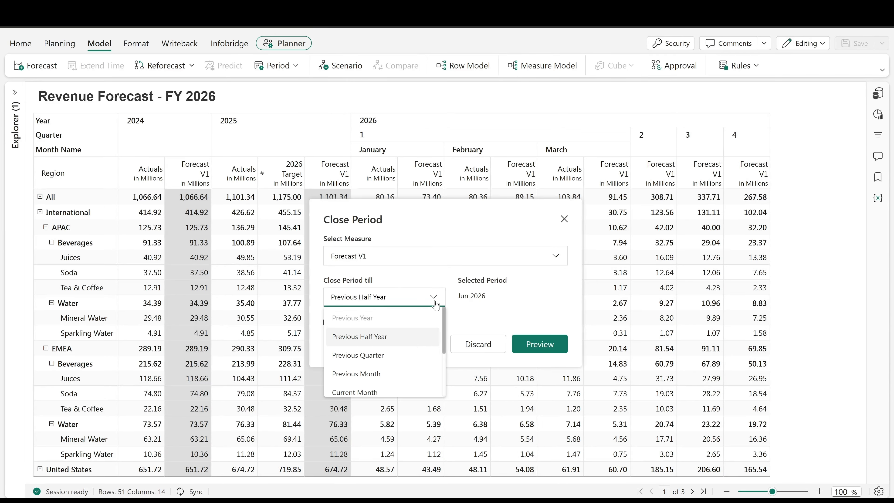
{"action": "scroll", "coordinate": [405, 384], "scroll_direction": "down", "scroll_amount": 2}
{"action": "left_click", "coordinate": [404, 385]}
{"action": "left_click", "coordinate": [556, 298]}
{"action": "left_click", "coordinate": [551, 331]}
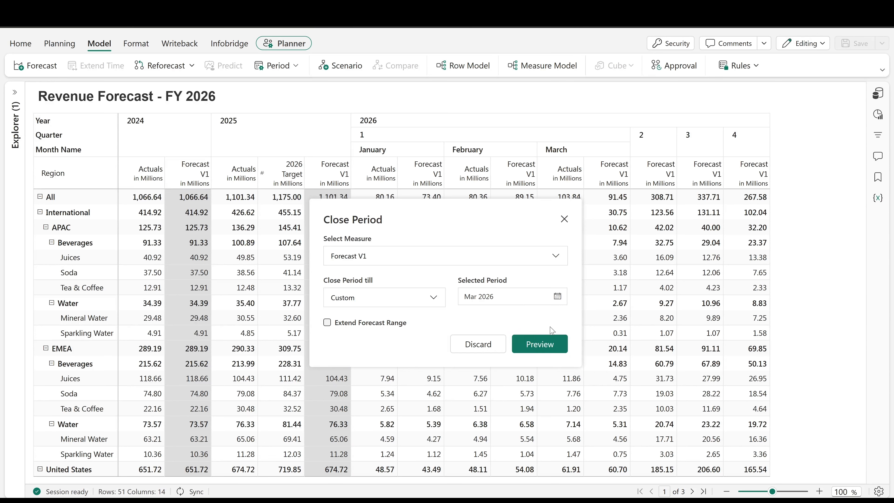
{"action": "left_click", "coordinate": [540, 344]}
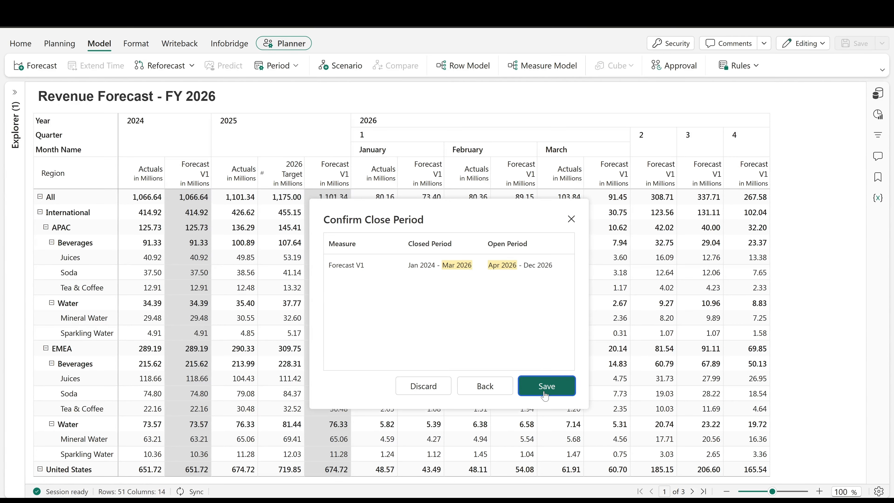
{"action": "left_click", "coordinate": [547, 386]}
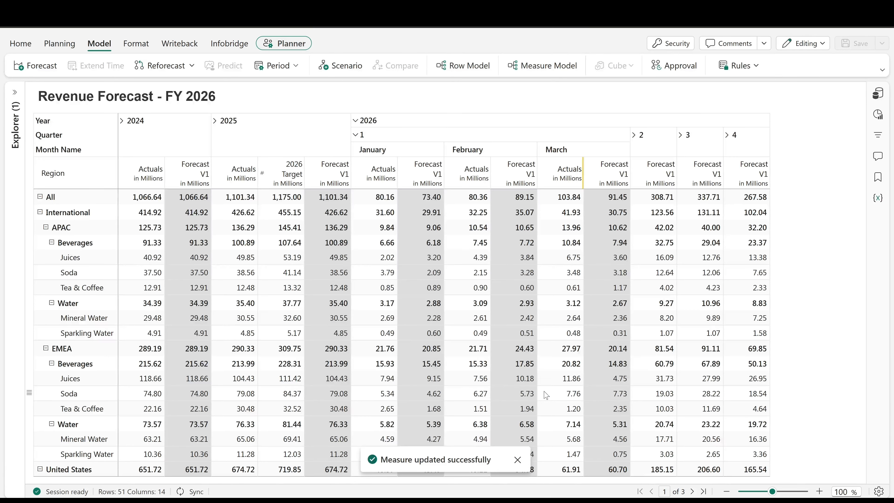
{"action": "left_click", "coordinate": [355, 121]}
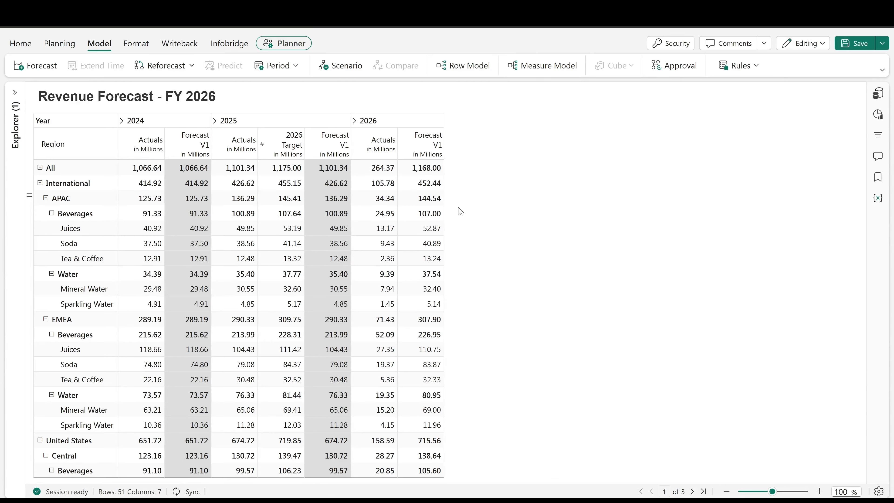
- Insert a forecast measure named "Forecast V2" for Apr 2026 - Dec 2026, with closed periods linked to Actuals
{"action": "left_click", "coordinate": [39, 74]}
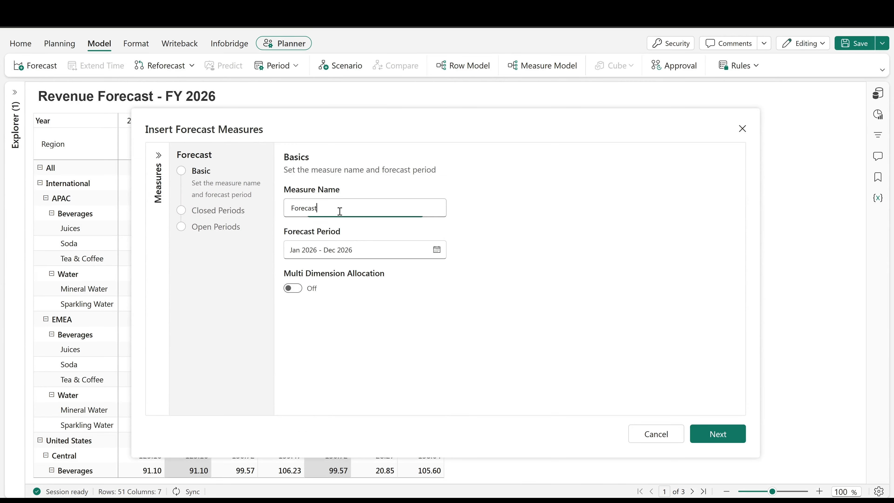
{"action": "left_click", "coordinate": [339, 207]}
{"action": "type", "text": "V2"}
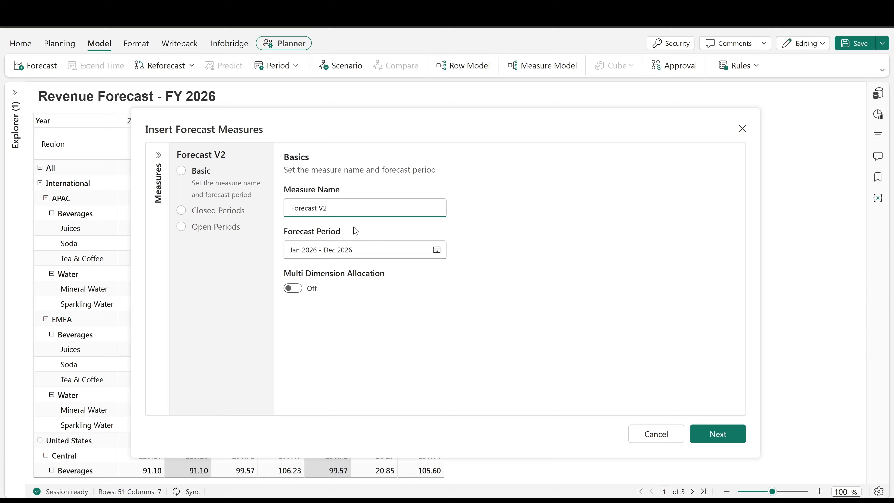
{"action": "left_click", "coordinate": [436, 250]}
{"action": "left_click", "coordinate": [327, 299]}
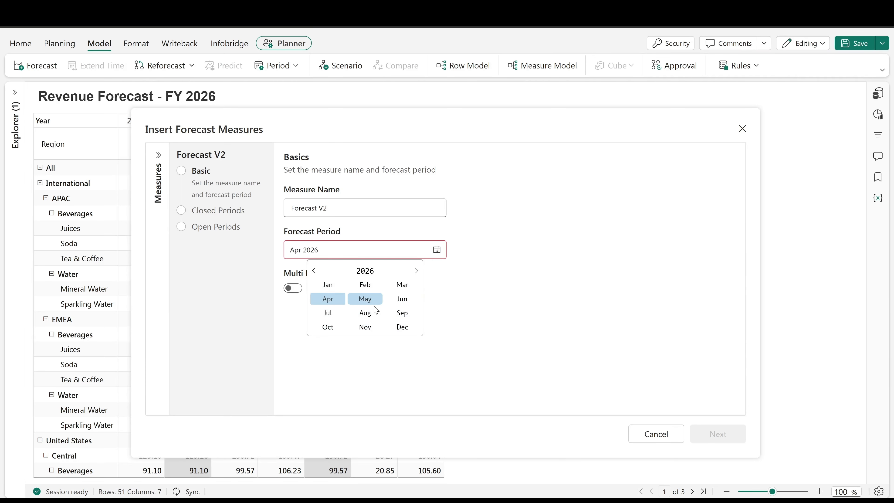
{"action": "left_click", "coordinate": [403, 327]}
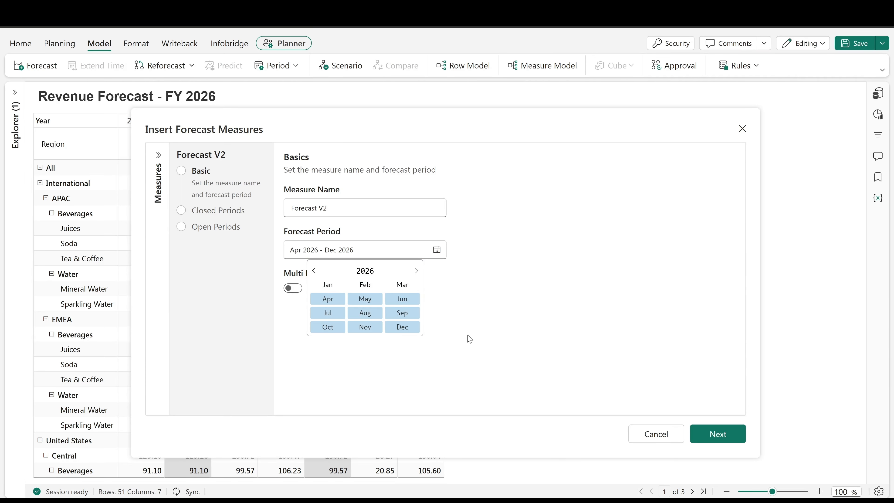
{"action": "left_click", "coordinate": [721, 444]}
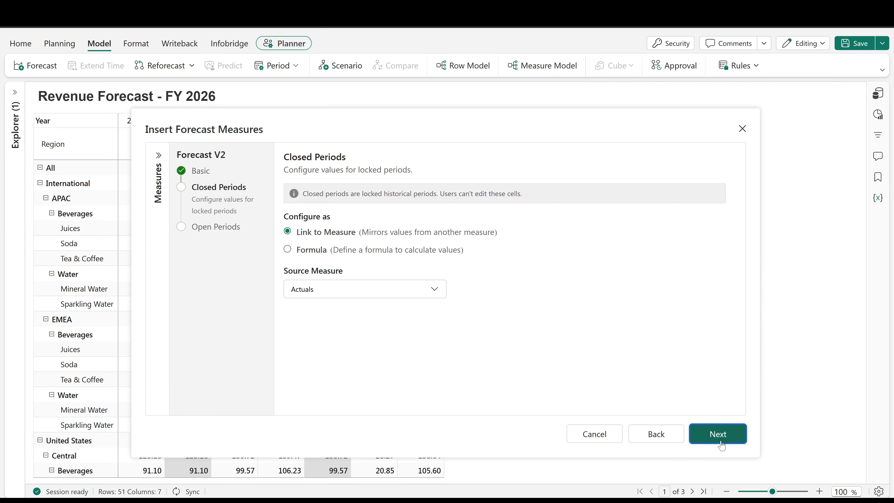
{"action": "left_click", "coordinate": [721, 445]}
{"action": "left_click", "coordinate": [718, 434]}
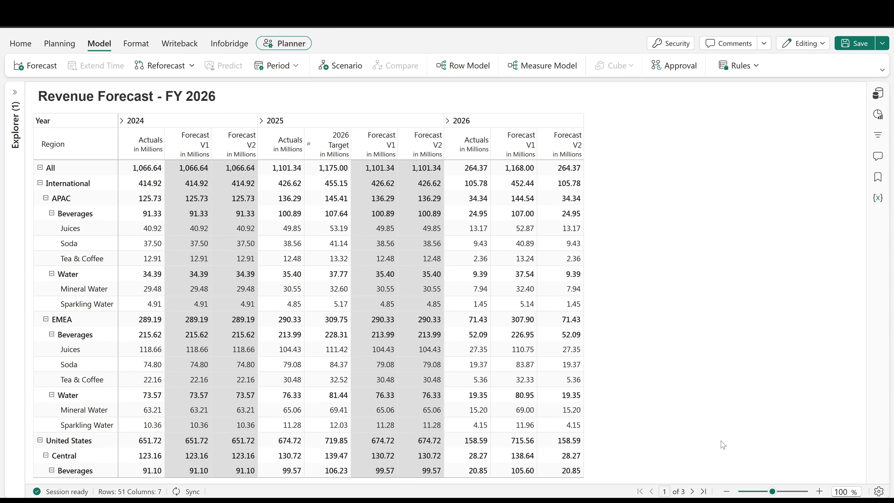
- Start a prediction for the All row's 2026 Forecast V2 and set the growth factor to 12%
{"action": "left_click", "coordinate": [568, 175]}
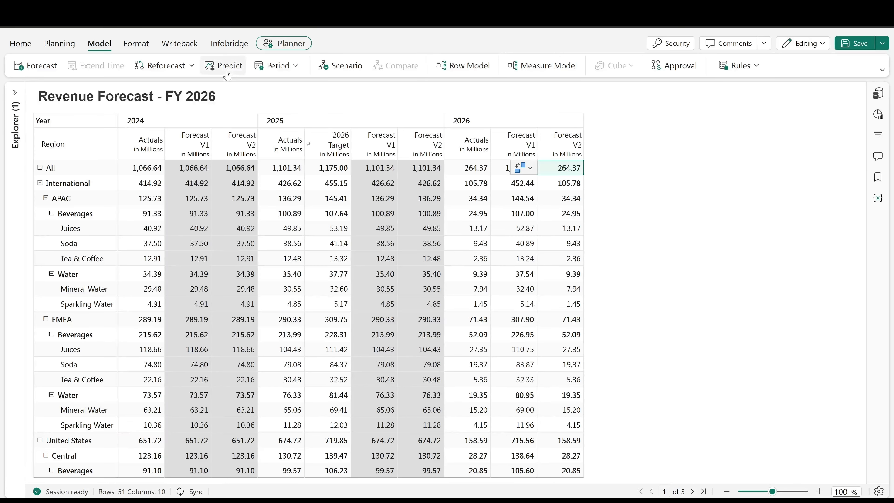
{"action": "left_click", "coordinate": [227, 67]}
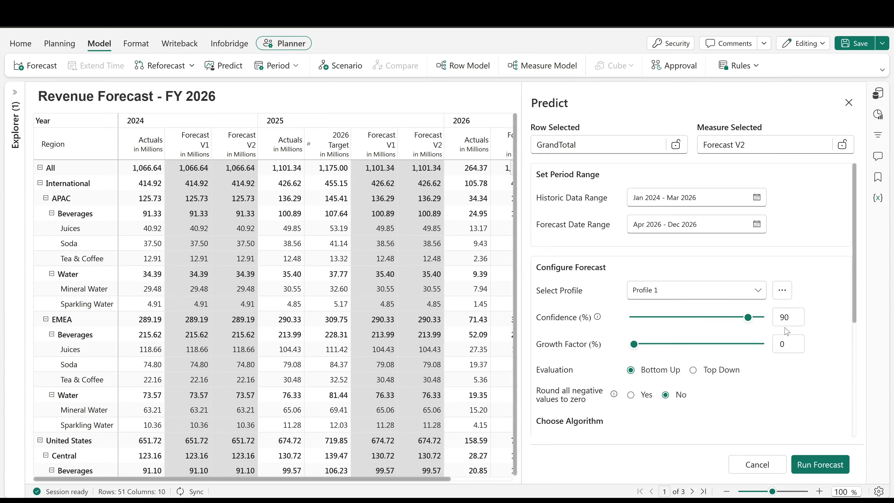
{"action": "left_click", "coordinate": [789, 344]}
{"action": "type", "text": "12"}
{"action": "left_click", "coordinate": [792, 401]}
- Choose the Exponential Smoothing algorithm with Quarter seasonality and run the forecast
{"action": "left_click_drag", "start_coordinate": [856, 323], "coordinate": [856, 436]}
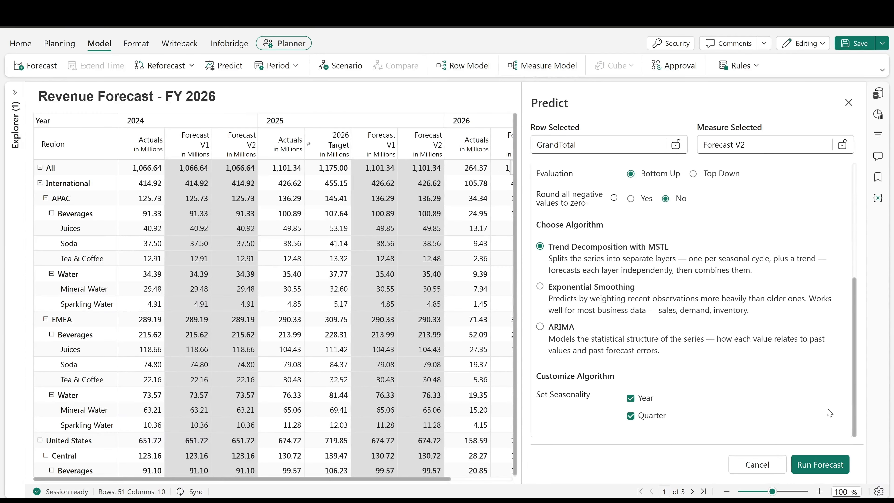
{"action": "left_click", "coordinate": [540, 286]}
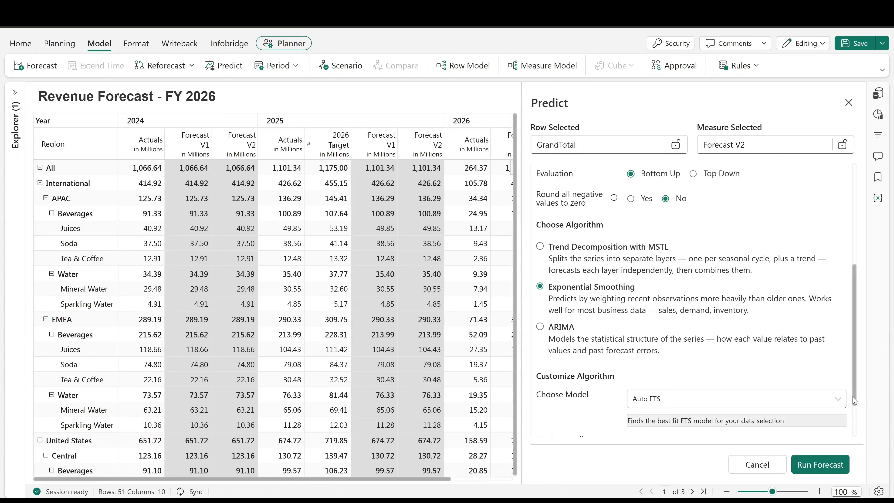
{"action": "left_click_drag", "start_coordinate": [855, 400], "coordinate": [858, 435]}
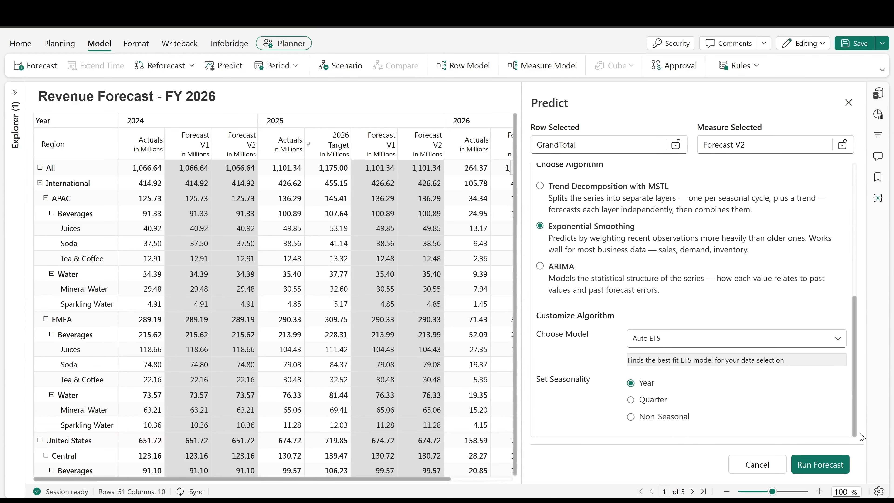
{"action": "left_click", "coordinate": [837, 344]}
{"action": "left_click", "coordinate": [838, 359]}
{"action": "left_click", "coordinate": [631, 401]}
{"action": "left_click", "coordinate": [819, 468]}
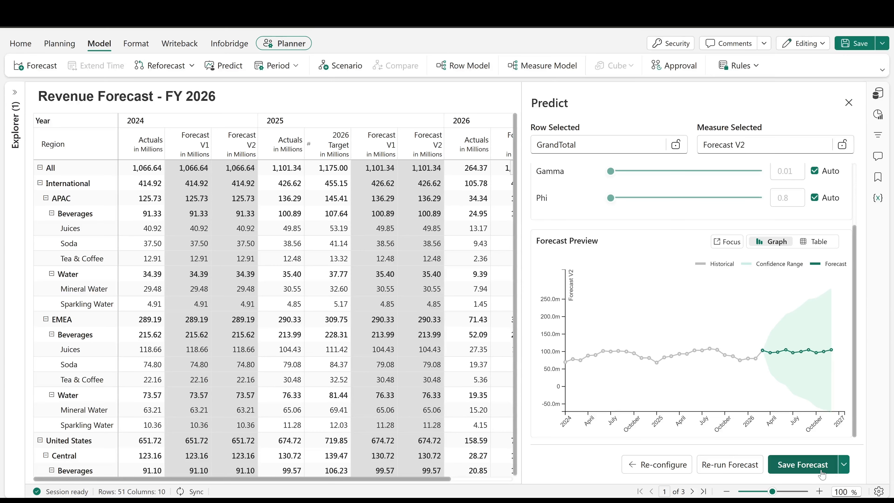
{"action": "left_click_drag", "start_coordinate": [855, 435], "coordinate": [852, 371]}
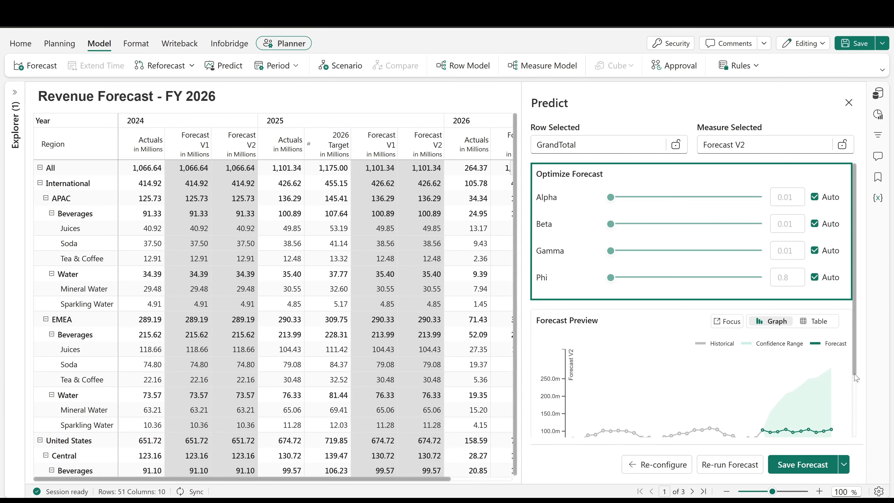
- Inspect the Apr 2026 point in the forecast preview graph and switch the preview to its table view
{"action": "left_click_drag", "start_coordinate": [856, 378], "coordinate": [856, 441]}
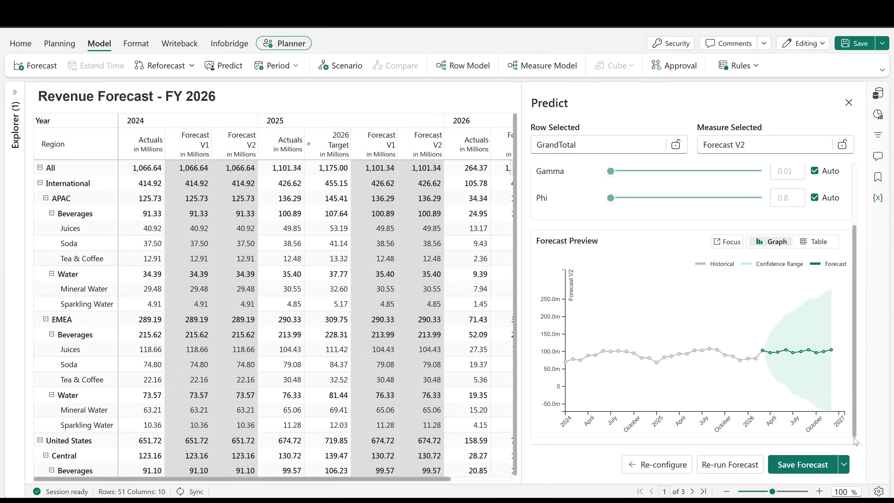
{"action": "mouse_move", "coordinate": [774, 392]}
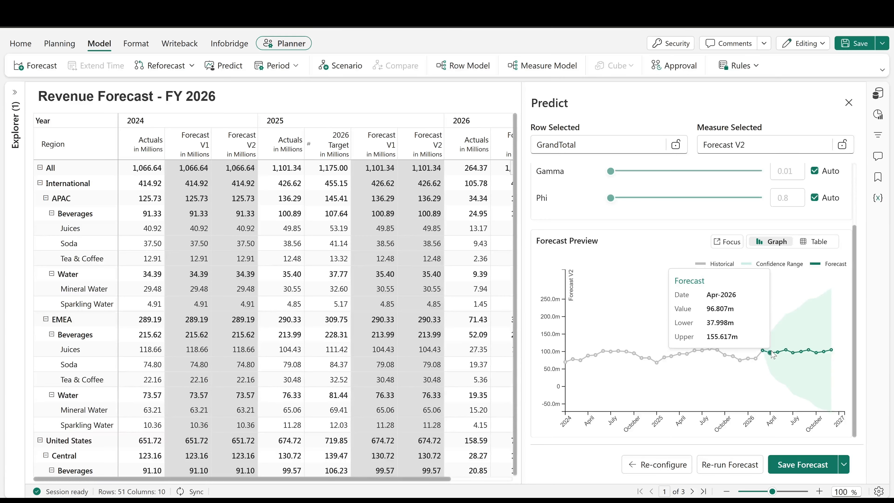
{"action": "left_click", "coordinate": [817, 245]}
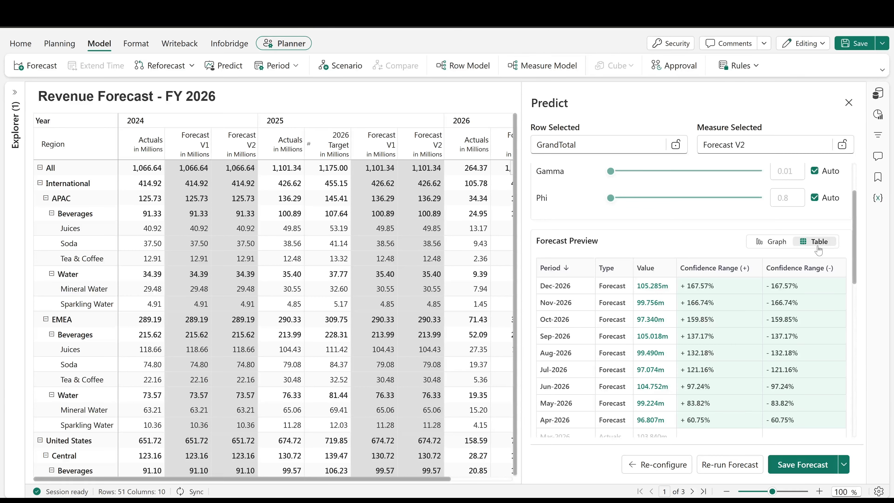
- Save the prediction to the Forecast V2 measure for Apr 2026 - Dec 2026 and save the planning sheet
{"action": "left_click", "coordinate": [802, 468]}
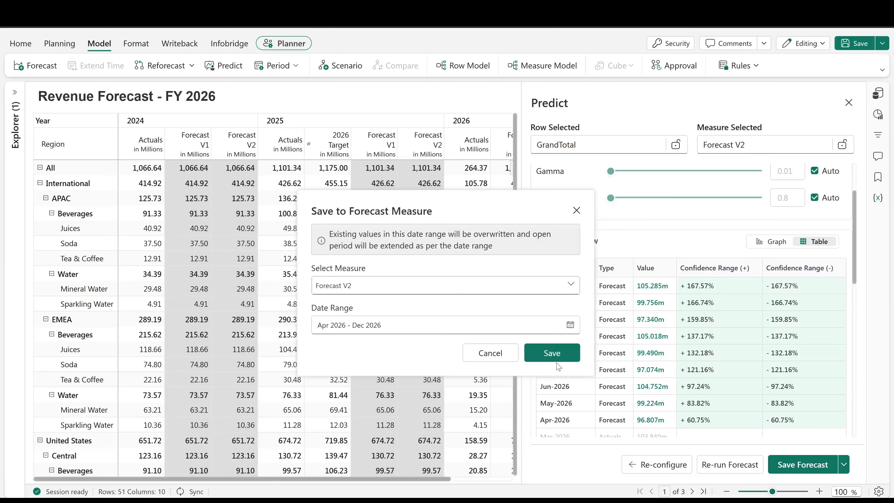
{"action": "left_click", "coordinate": [553, 357]}
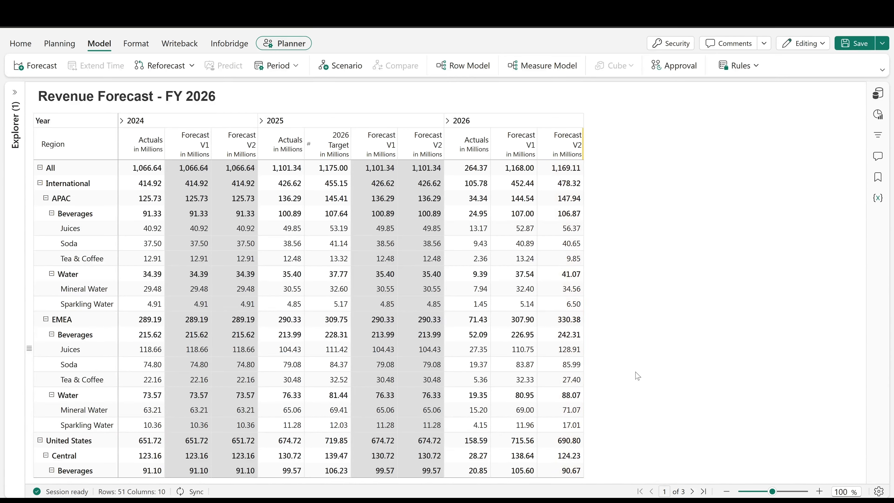
{"action": "left_click", "coordinate": [857, 51]}
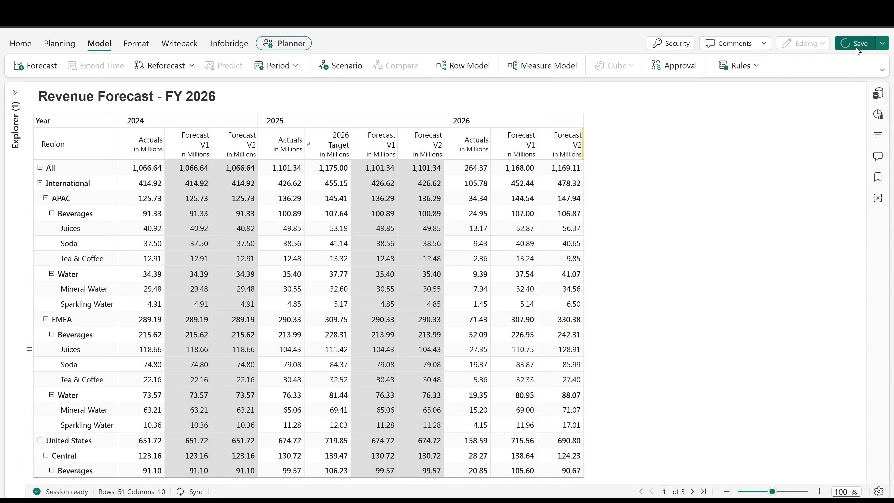